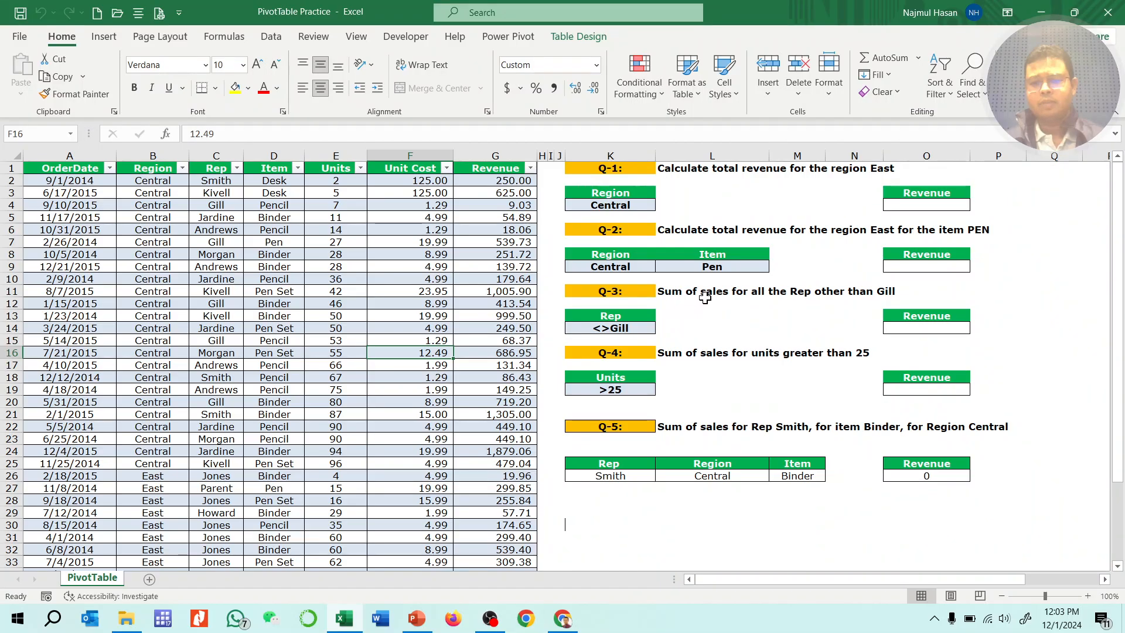
{"action": "key", "text": "F2"}
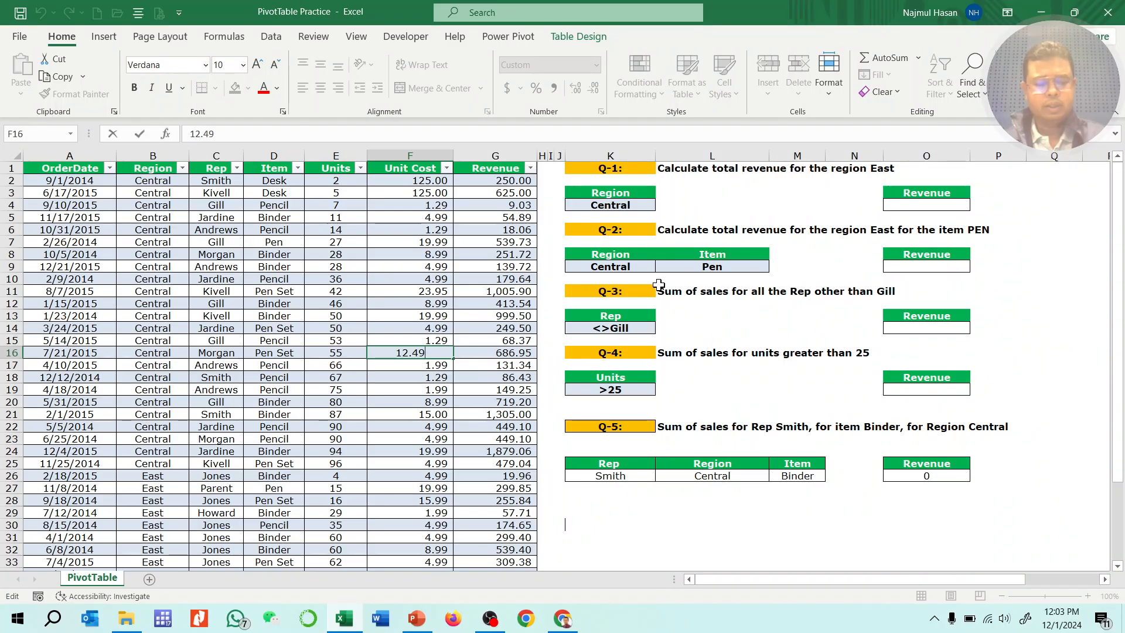
{"action": "left_click", "coordinate": [710, 313]}
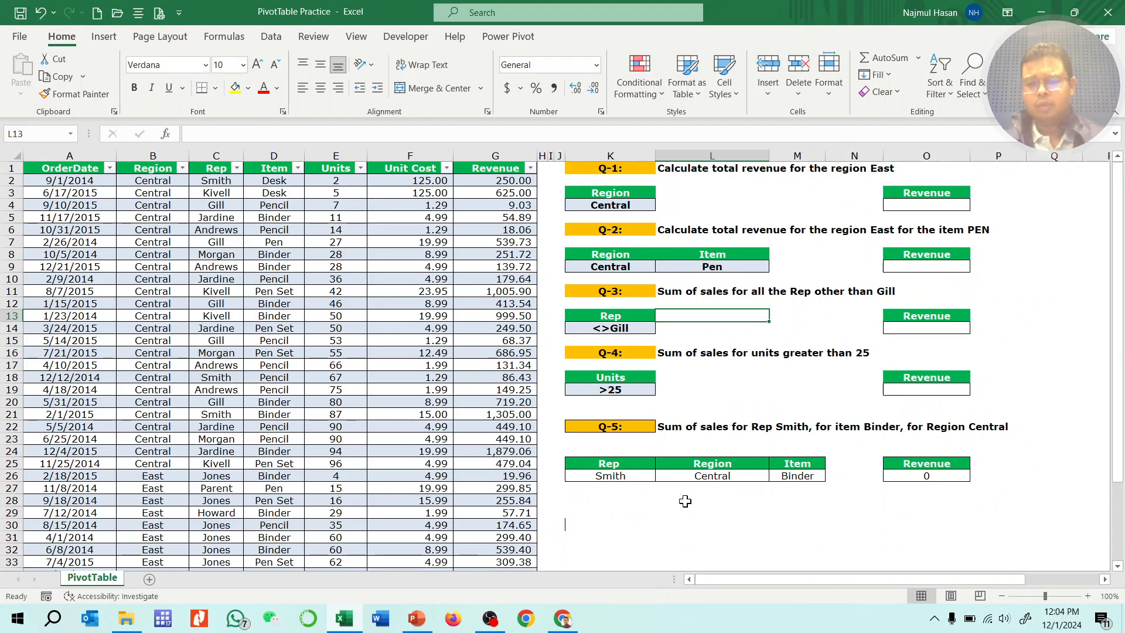
{"action": "left_click", "coordinate": [937, 618]}
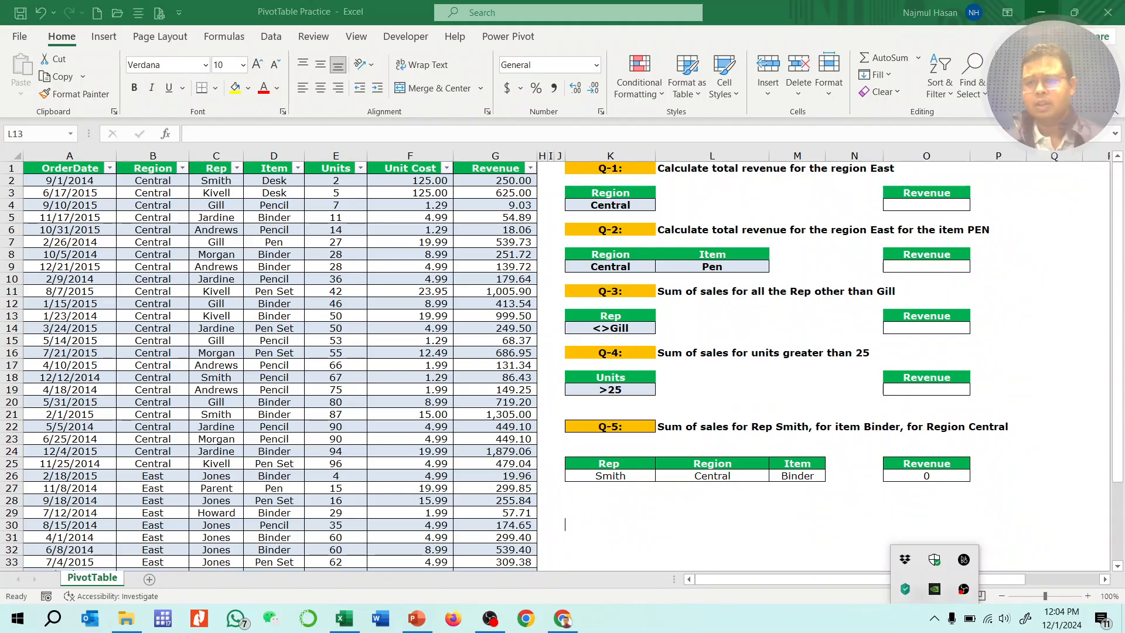
Switch to File Explorer, launch ZoomIt64 from the ZoomIt folder on the SOFTWARE (D:) drive, and return to the Excel workbook
{"action": "left_click", "coordinate": [1042, 12]}
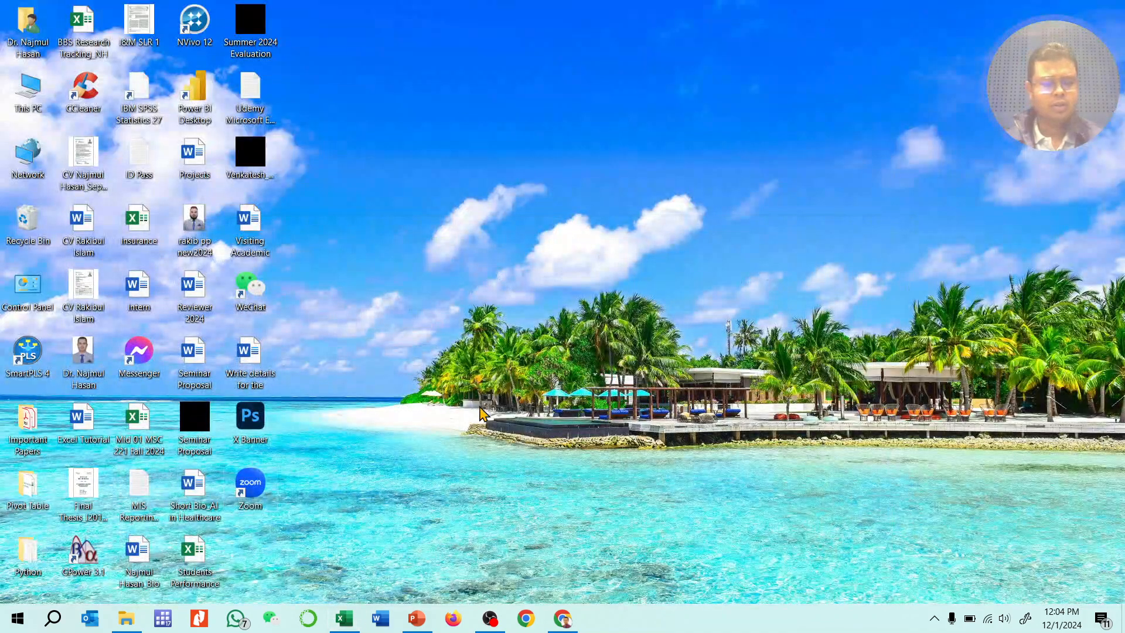
{"action": "double_click", "coordinate": [35, 91]}
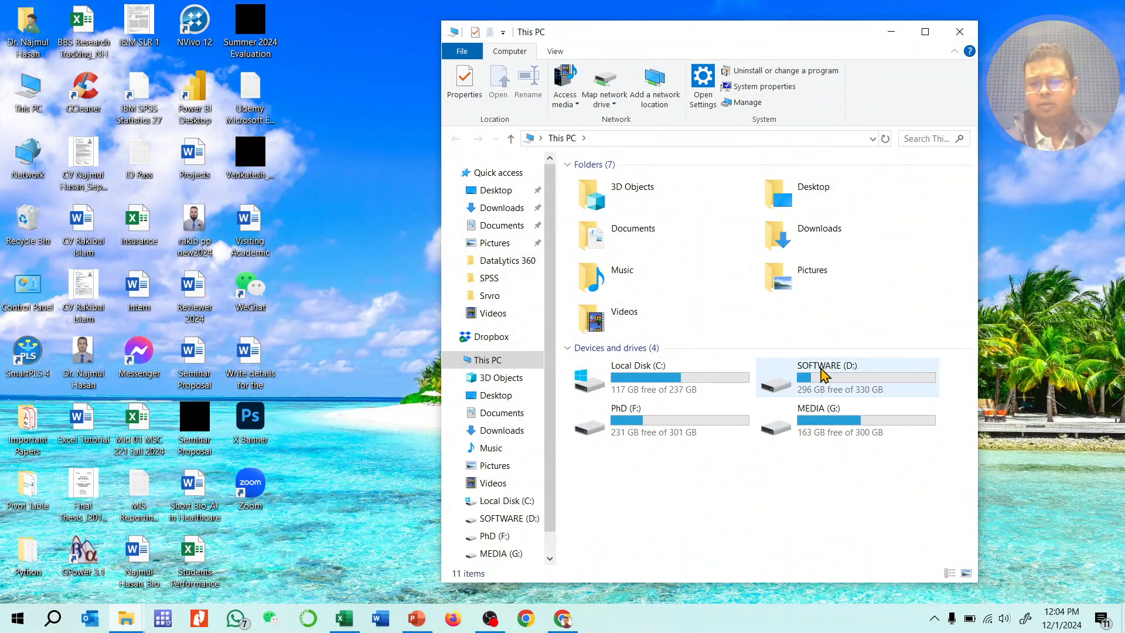
{"action": "left_click", "coordinate": [825, 375]}
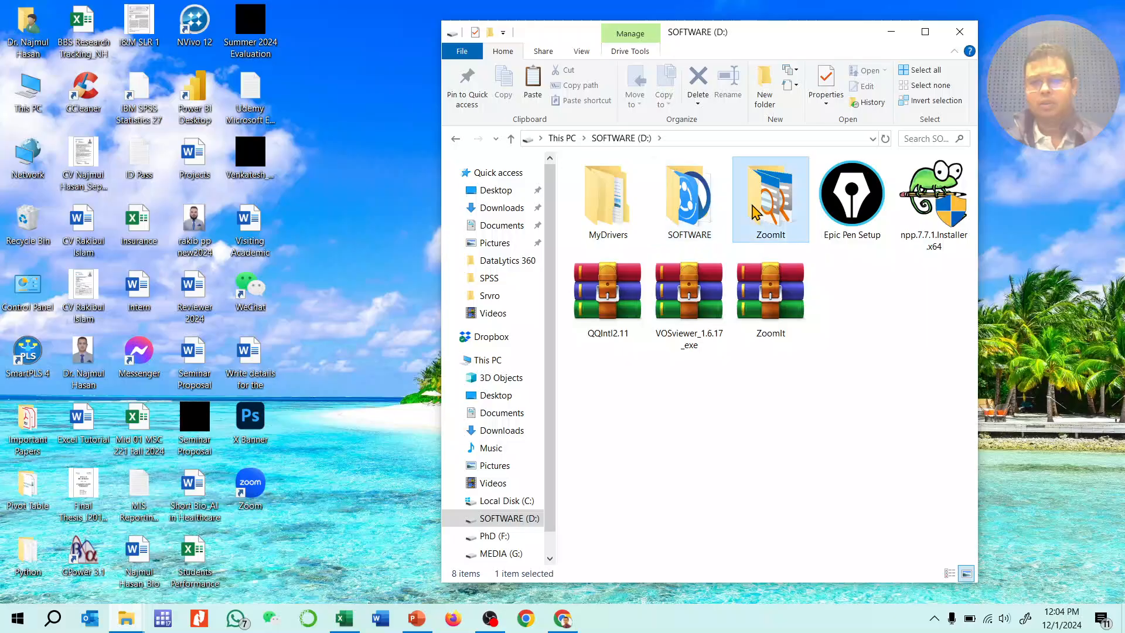
{"action": "double_click", "coordinate": [771, 190]}
{"action": "left_click", "coordinate": [607, 218]}
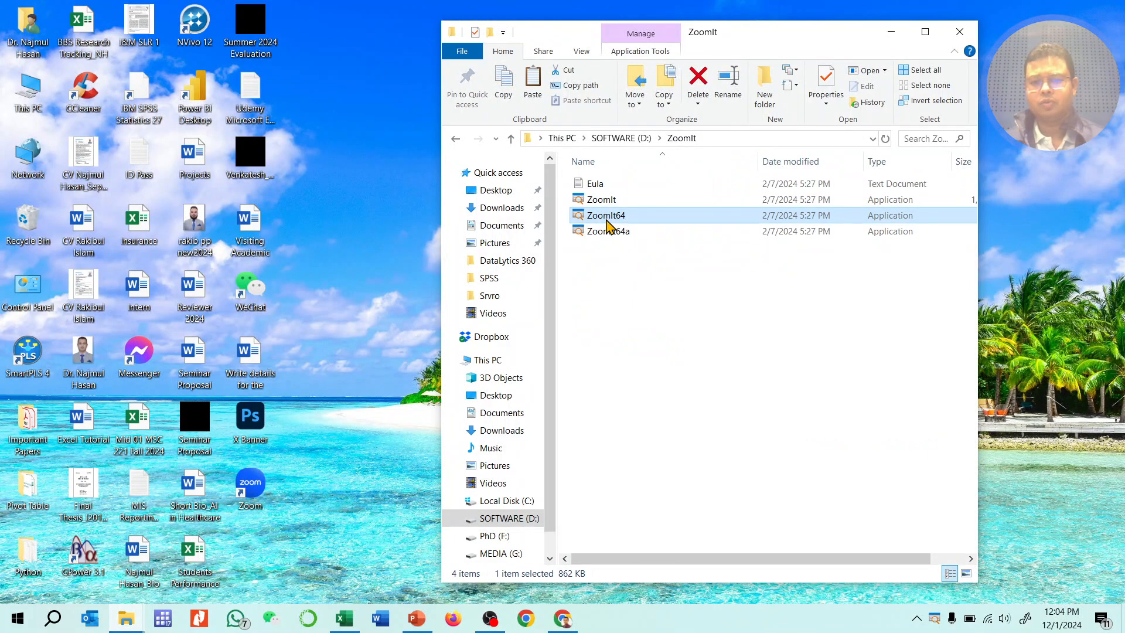
{"action": "left_click", "coordinate": [959, 31]}
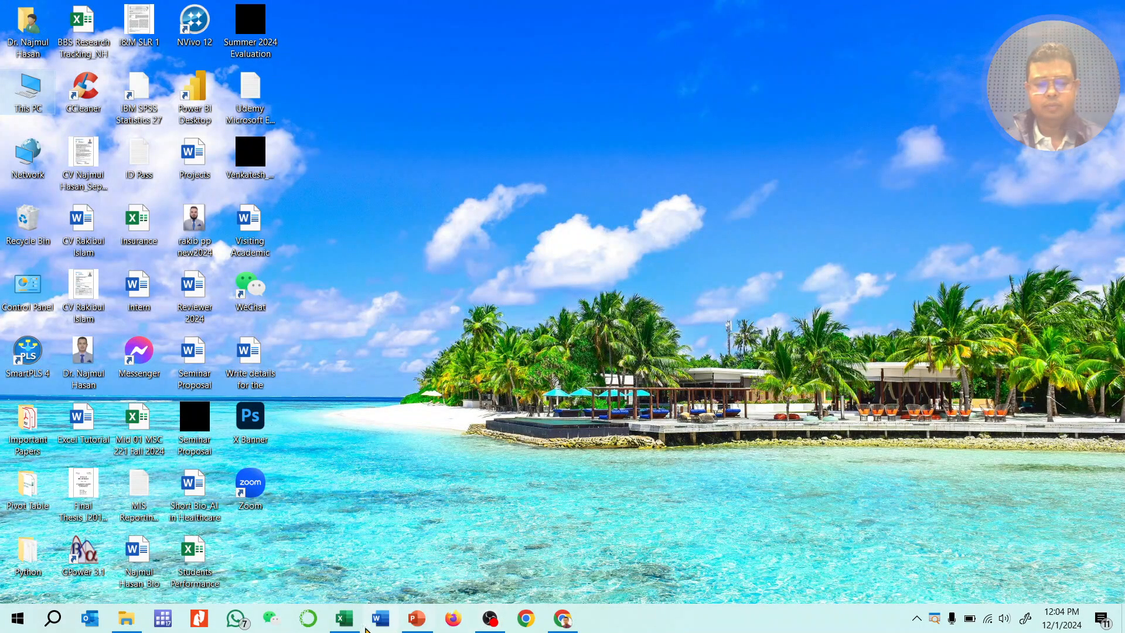
{"action": "left_click", "coordinate": [346, 620]}
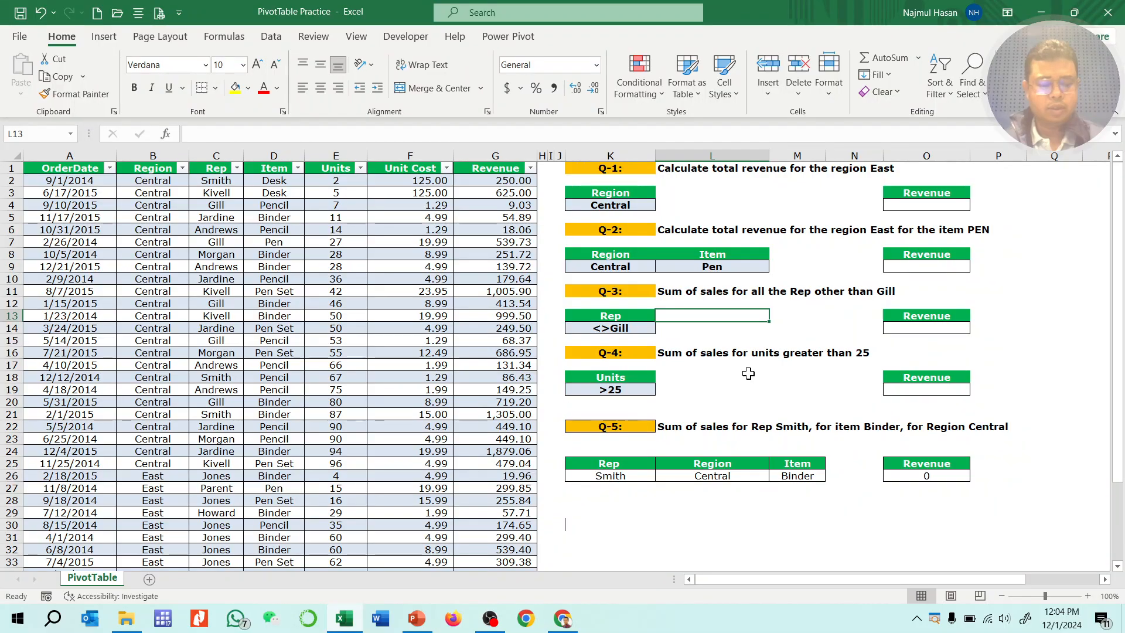
Draw a red on-screen annotation rectangle around the Q-4 question line and clear it
{"action": "key", "text": "ctrl+2"}
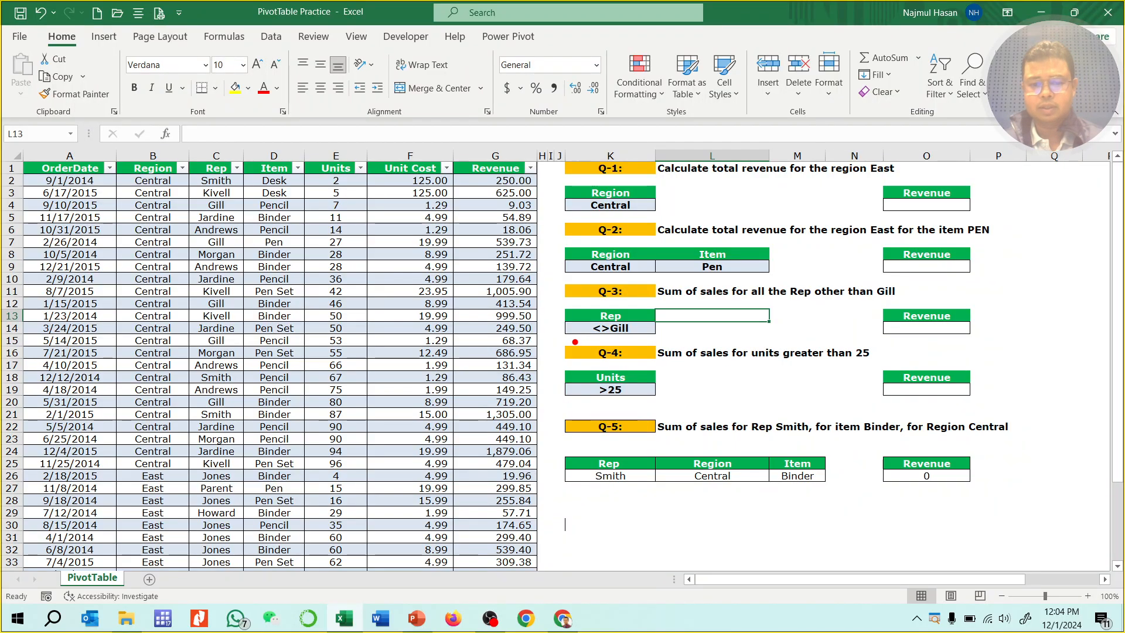
{"action": "mouse_move", "coordinate": [558, 336]}
{"action": "left_mouse_down"}
{"action": "mouse_move", "coordinate": [867, 378]}
{"action": "mouse_move", "coordinate": [982, 371]}
{"action": "left_mouse_up"}
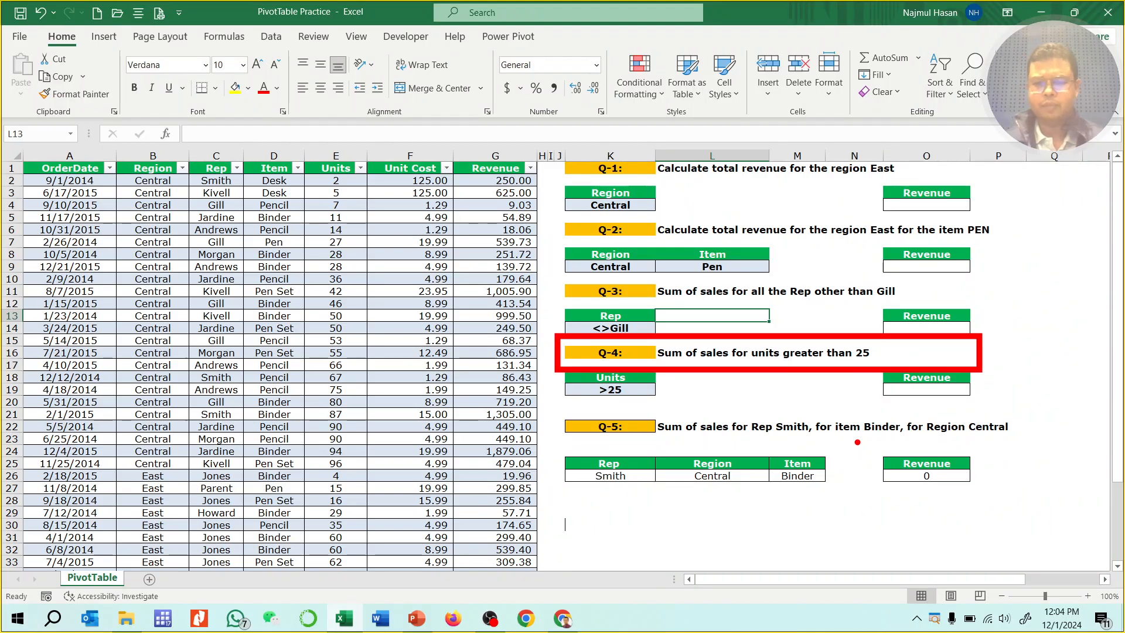
{"action": "key", "text": "Escape"}
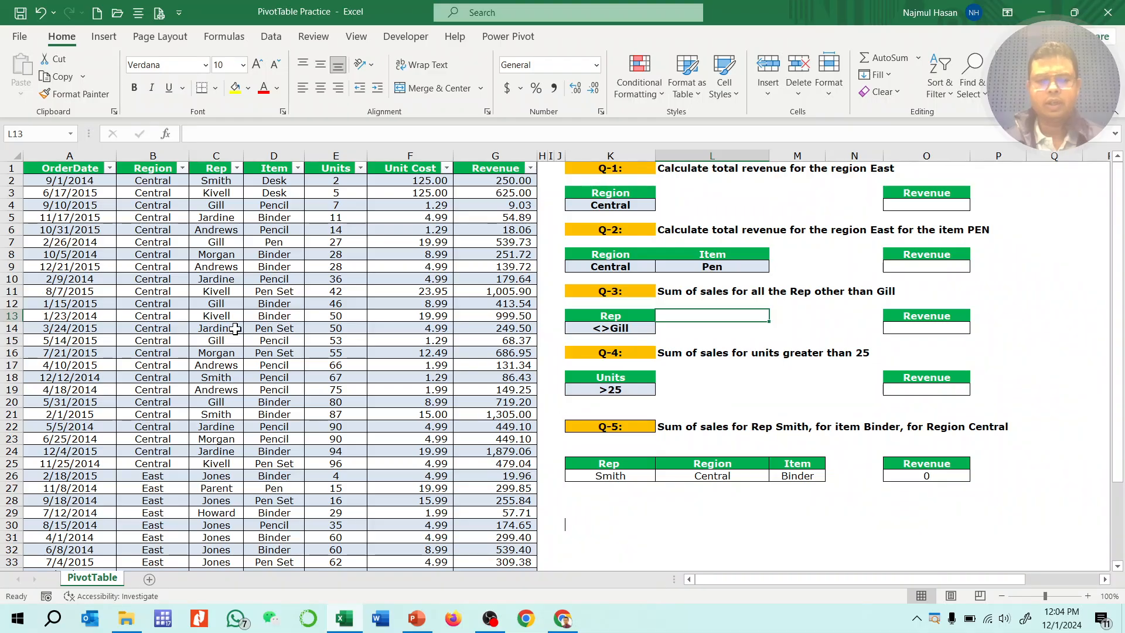
{"action": "left_click", "coordinate": [263, 319]}
{"action": "left_click", "coordinate": [262, 405]}
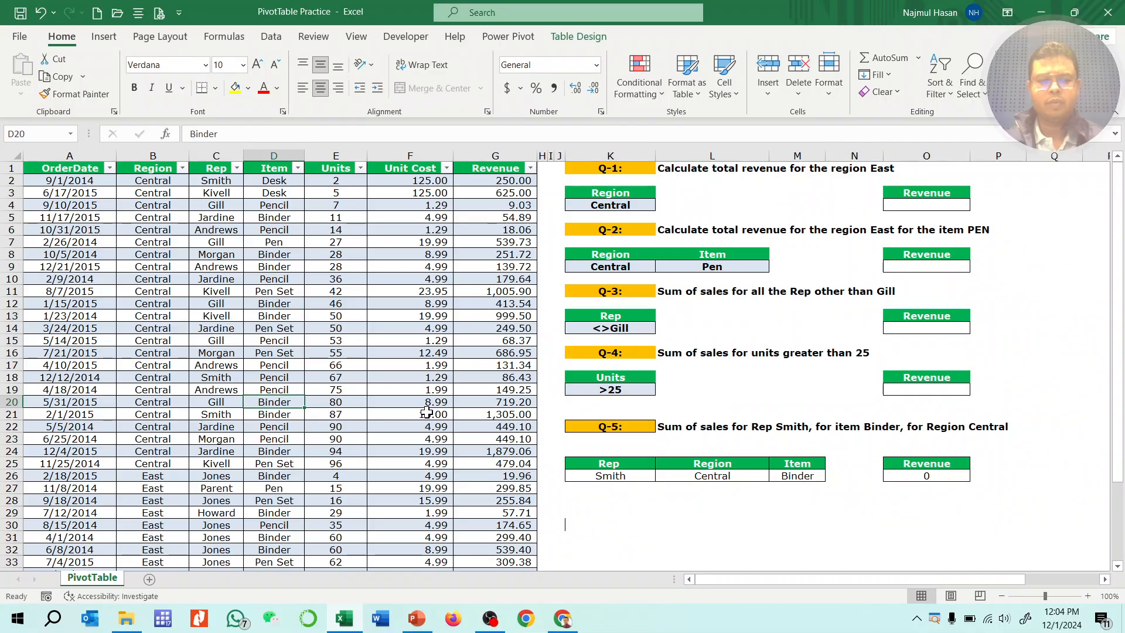
{"action": "left_click", "coordinate": [432, 414]}
{"action": "left_click", "coordinate": [410, 241]}
{"action": "left_click", "coordinate": [183, 257]}
{"action": "left_click", "coordinate": [151, 355]}
{"action": "left_click", "coordinate": [229, 390]}
{"action": "left_click", "coordinate": [321, 453]}
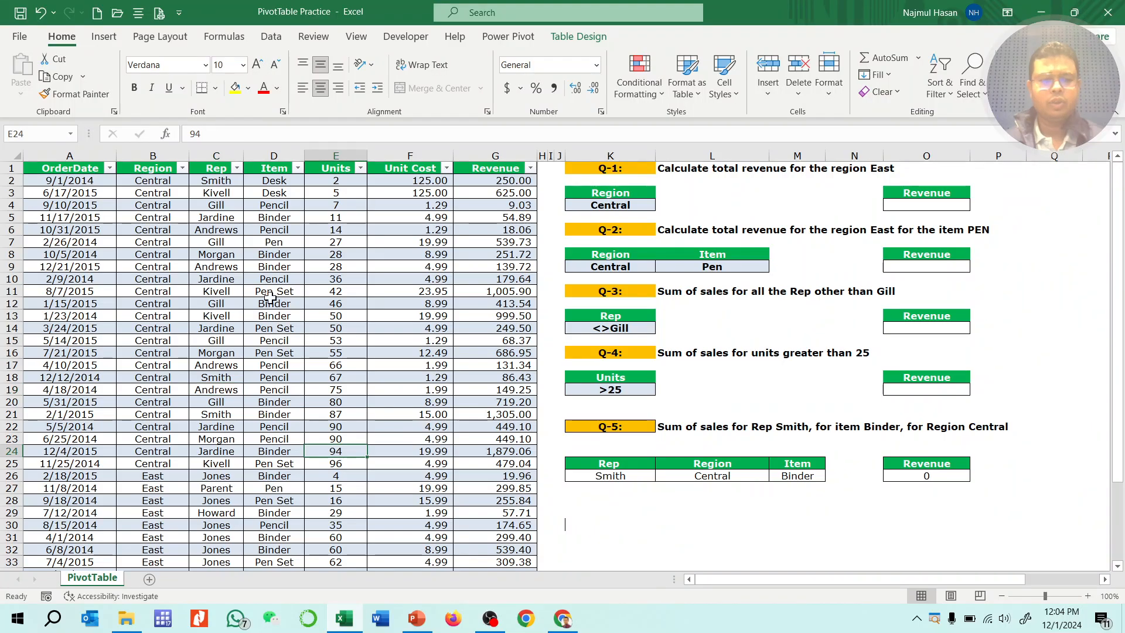
{"action": "left_click", "coordinate": [271, 291]}
{"action": "left_click", "coordinate": [369, 318]}
Create a PivotTable from the Sales_Data table on a new worksheet
{"action": "left_click", "coordinate": [293, 354]}
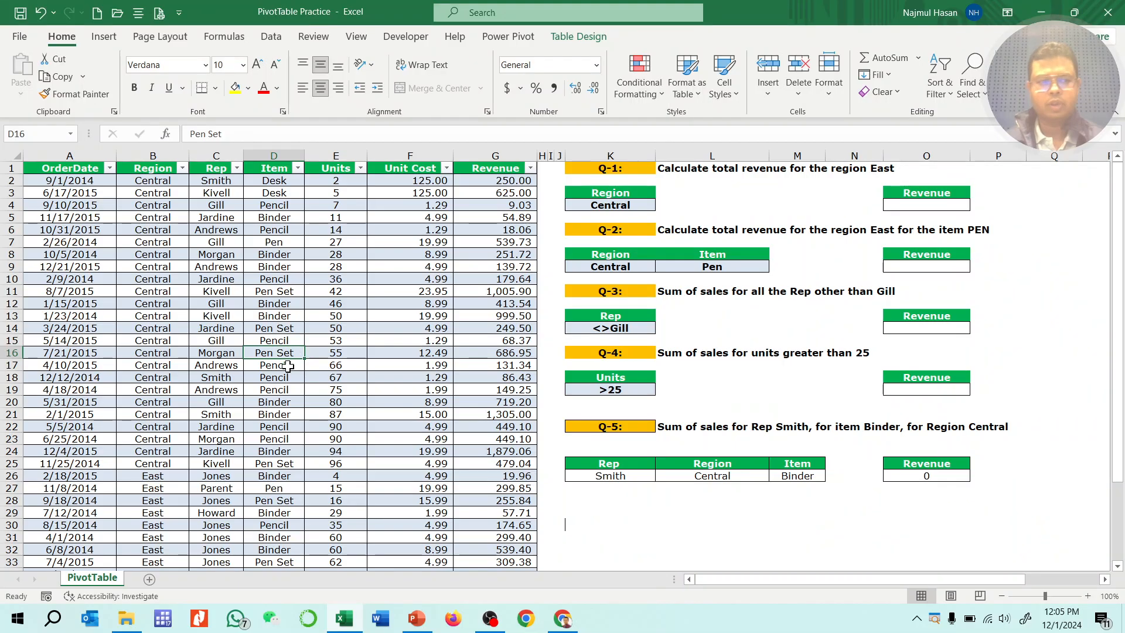
{"action": "left_click", "coordinate": [106, 39]}
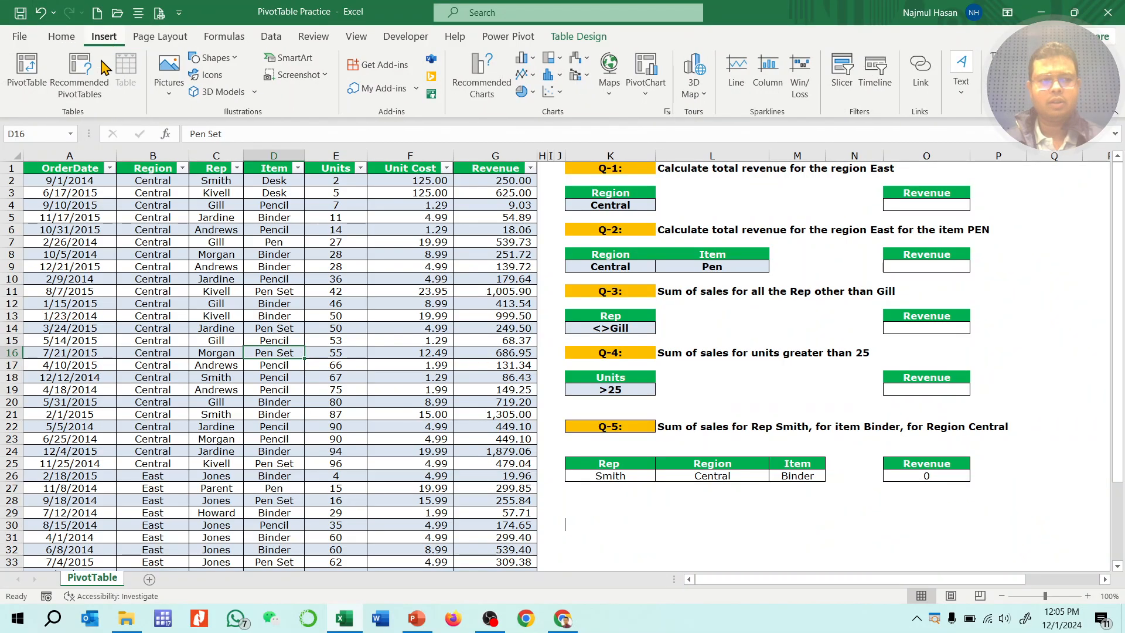
{"action": "left_click", "coordinate": [26, 85]}
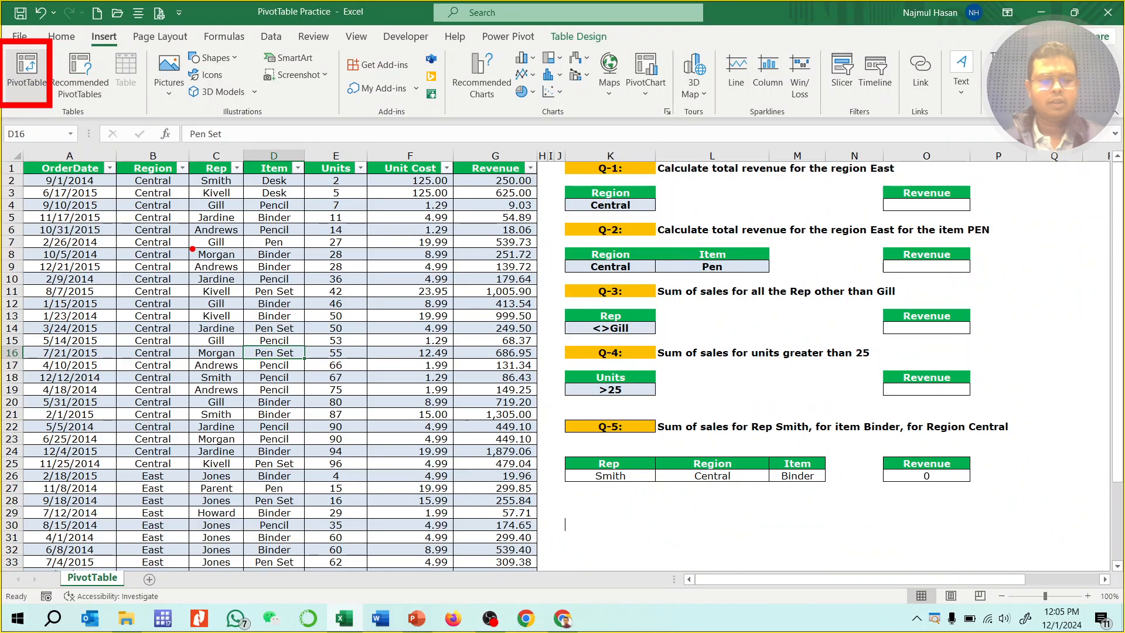
{"action": "left_click", "coordinate": [25, 73]}
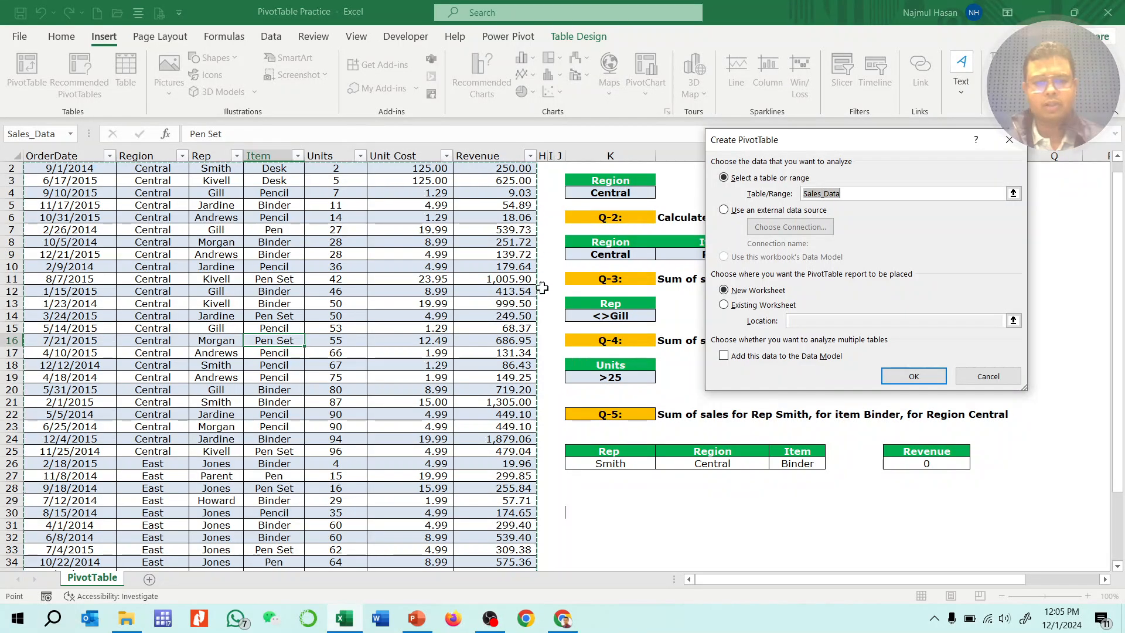
{"action": "scroll", "coordinate": [481, 437], "scroll_direction": "down", "scroll_amount": 20}
{"action": "scroll", "coordinate": [429, 397], "scroll_direction": "up", "scroll_amount": 17}
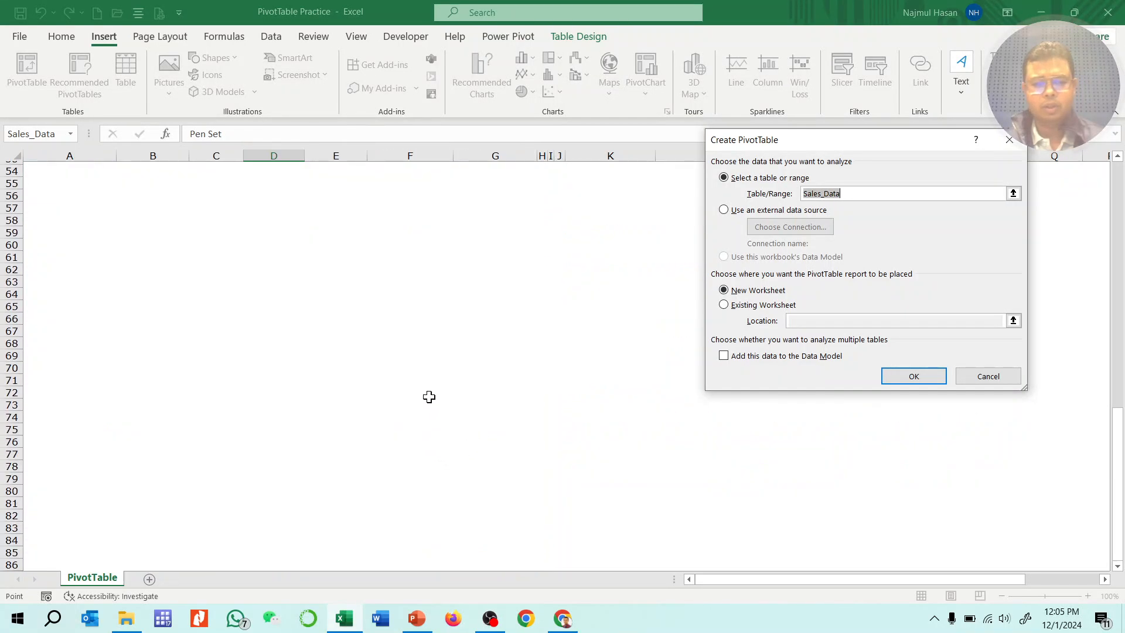
{"action": "scroll", "coordinate": [365, 395], "scroll_direction": "up", "scroll_amount": 4}
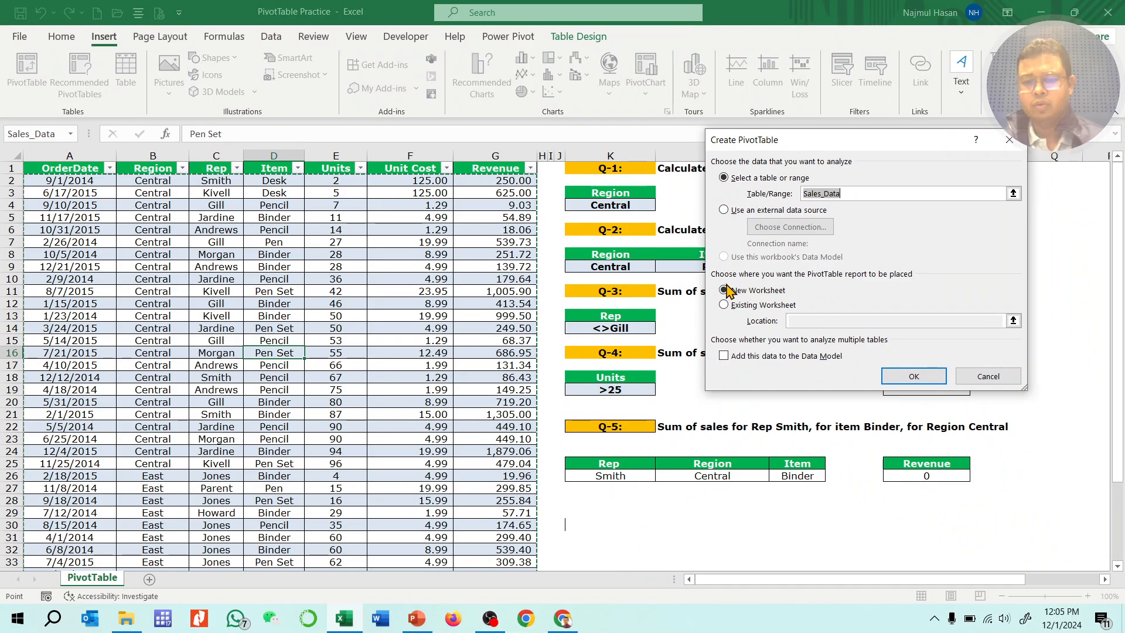
{"action": "left_click", "coordinate": [929, 375]}
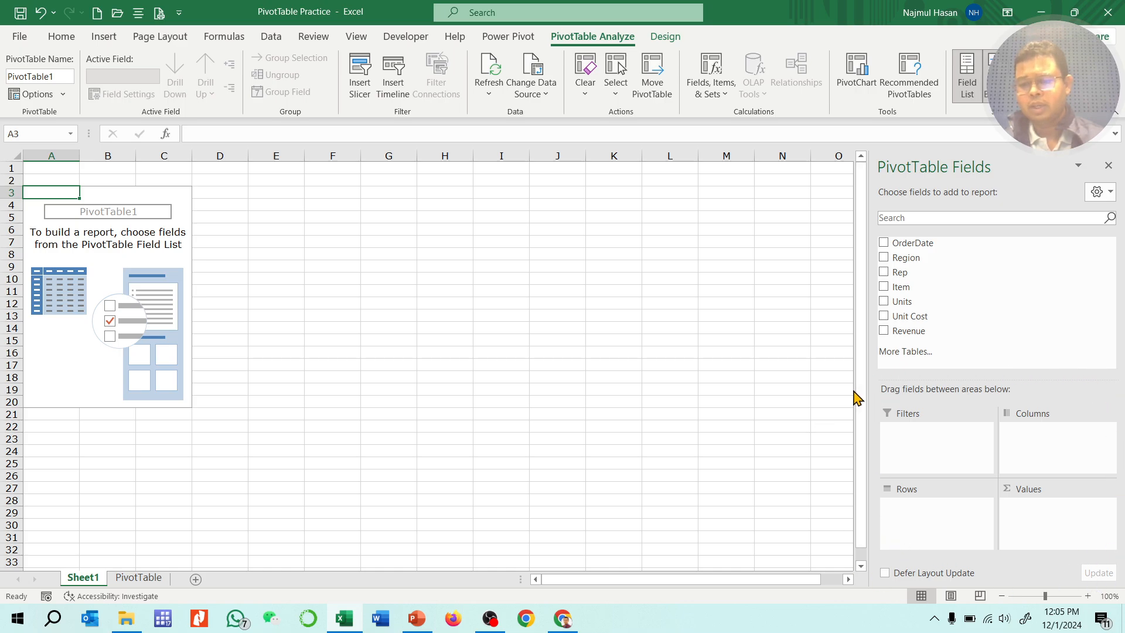
Switch to PowerPoint, review the "Layout Area in a PivotTable" item on the Learning Objectives slide, and return to Excel
{"action": "left_click", "coordinate": [416, 618]}
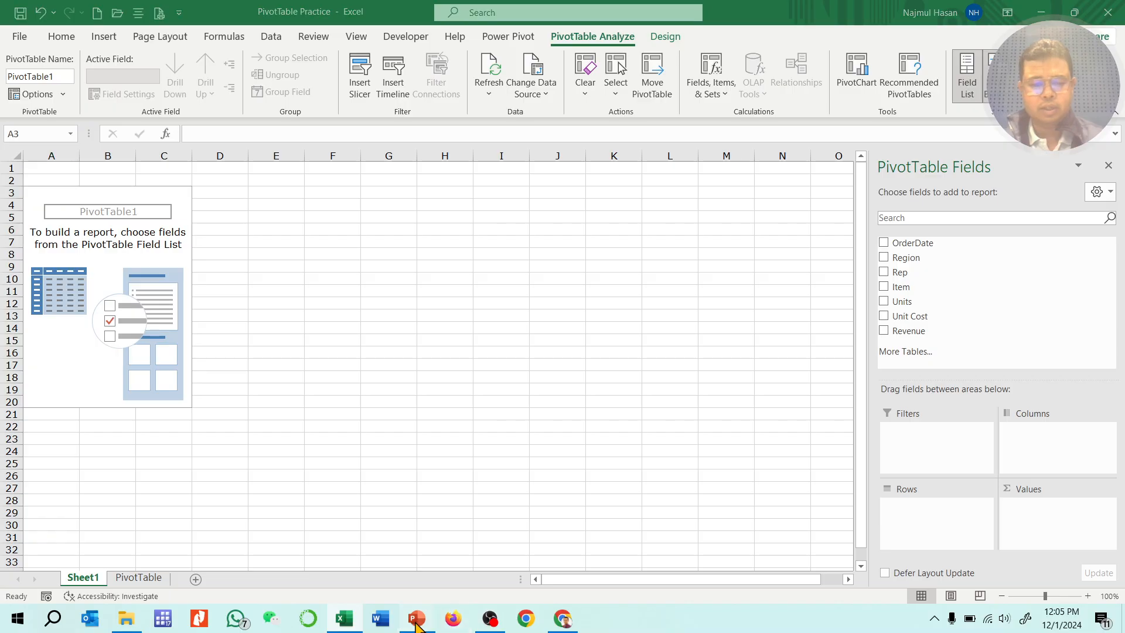
{"action": "left_click", "coordinate": [79, 249]}
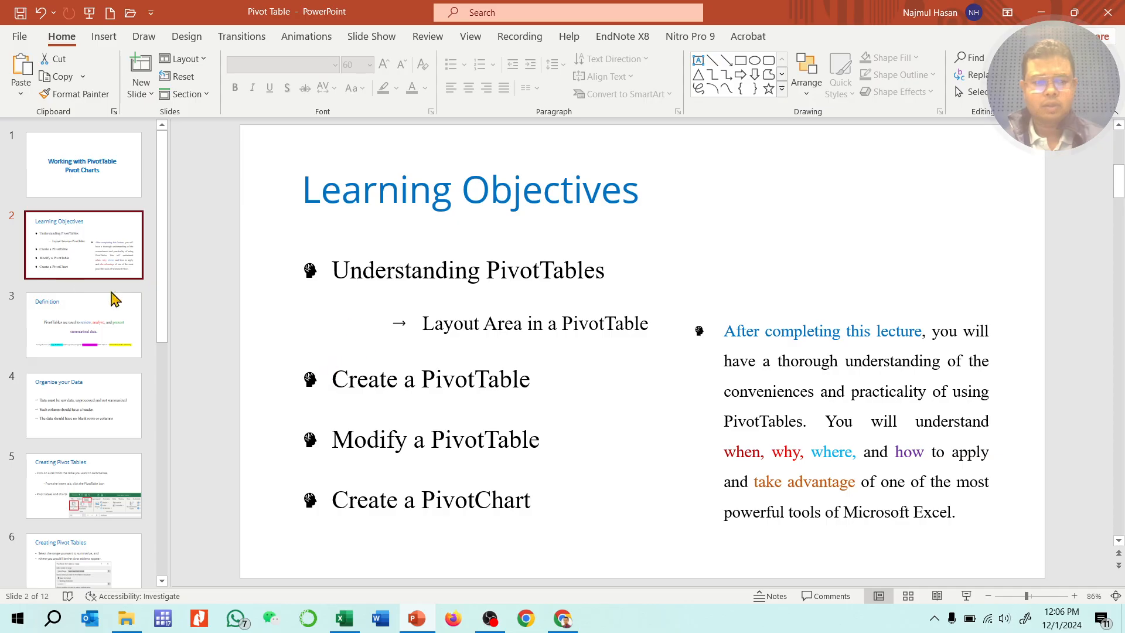
{"action": "left_click_drag", "start_coordinate": [421, 324], "coordinate": [597, 333]}
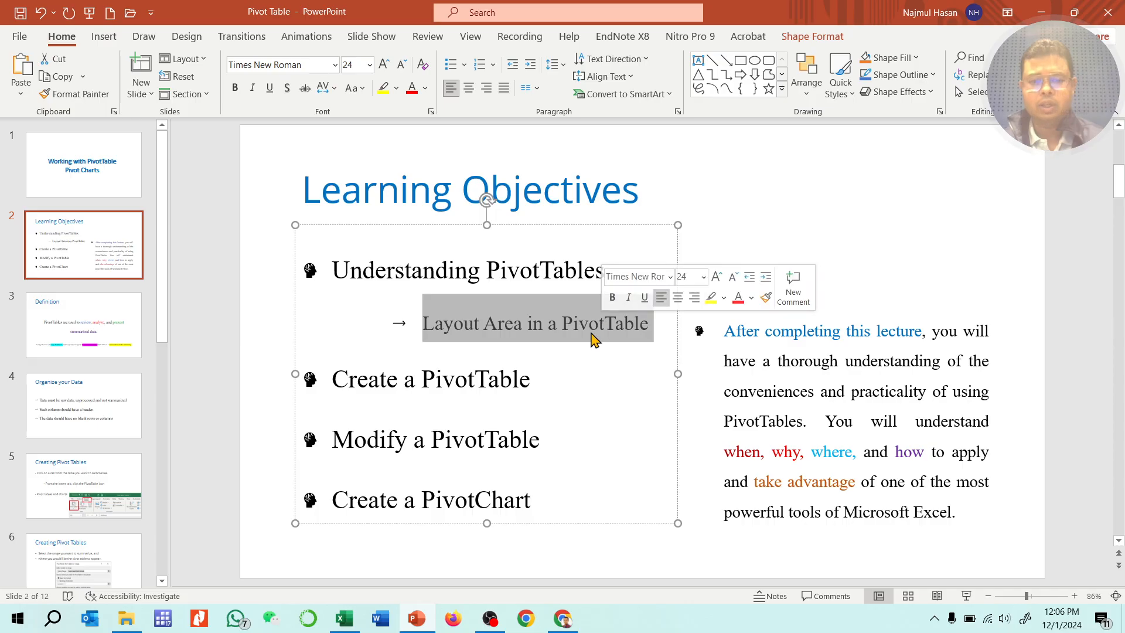
{"action": "left_click", "coordinate": [648, 330]}
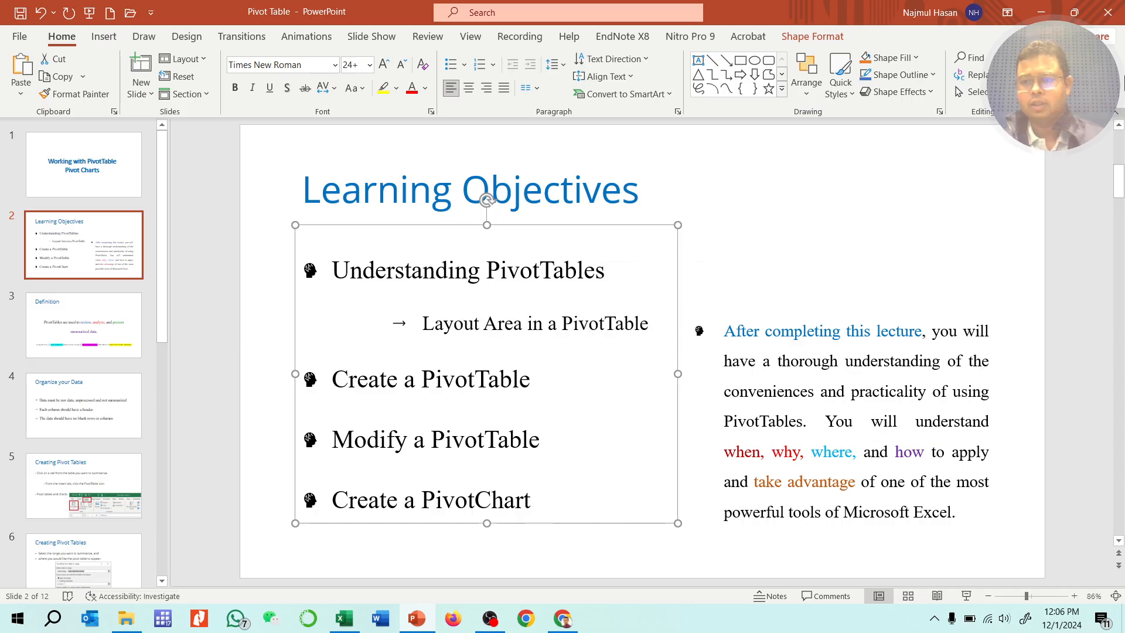
{"action": "left_click", "coordinate": [1041, 12]}
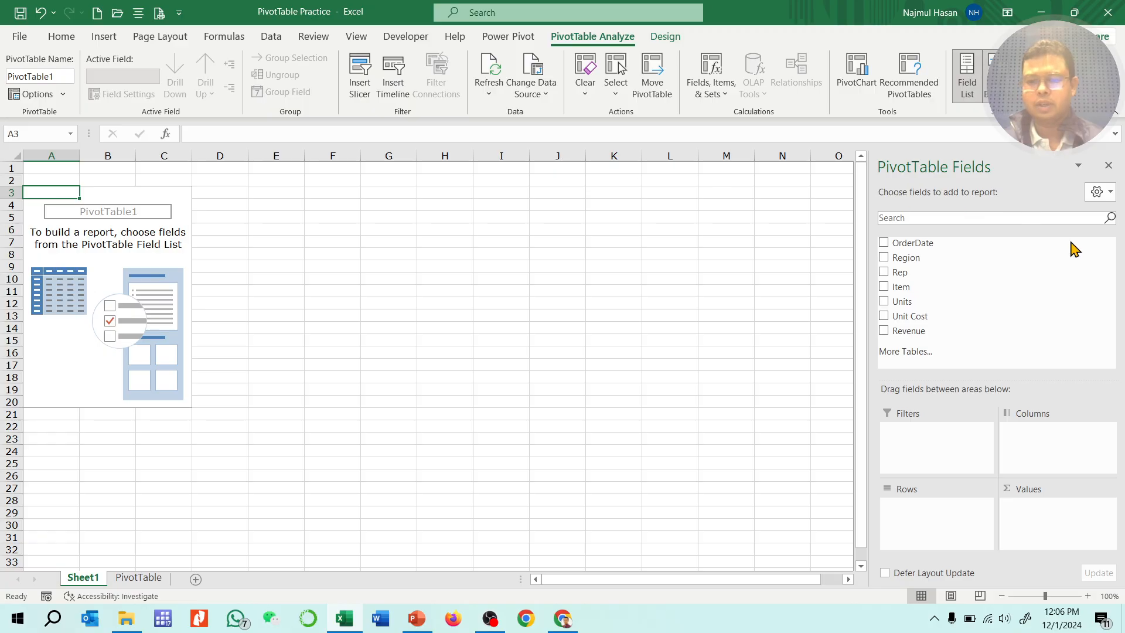
Build the Q-1 report on Sheet1 with Revenue summed in the Values area and Region in the Rows area
{"action": "left_click", "coordinate": [132, 580]}
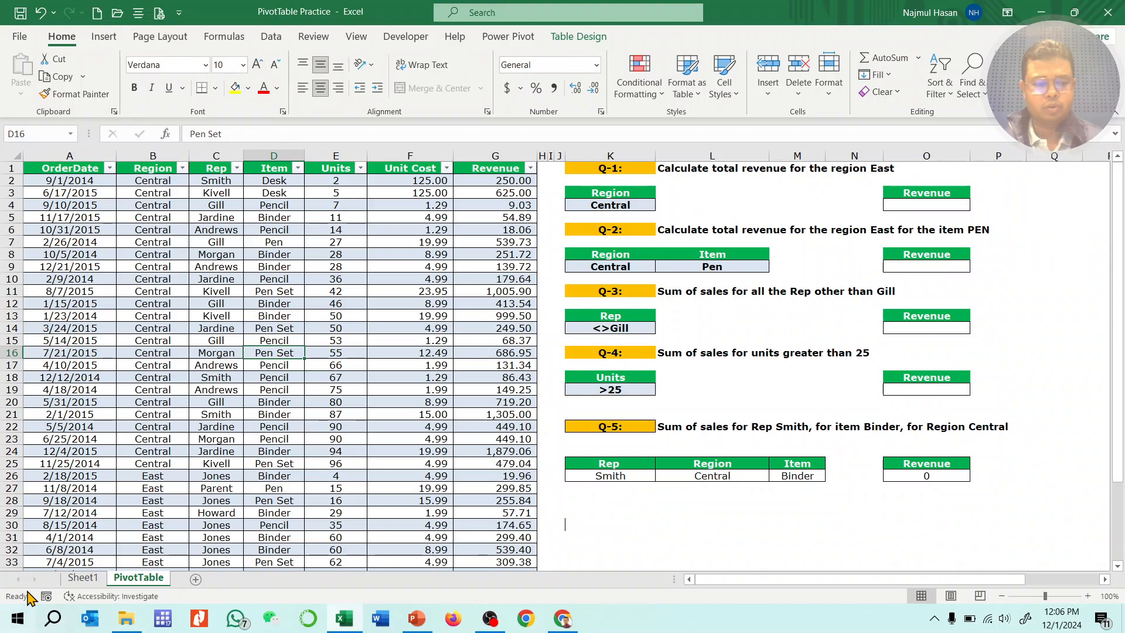
{"action": "left_click", "coordinate": [81, 579]}
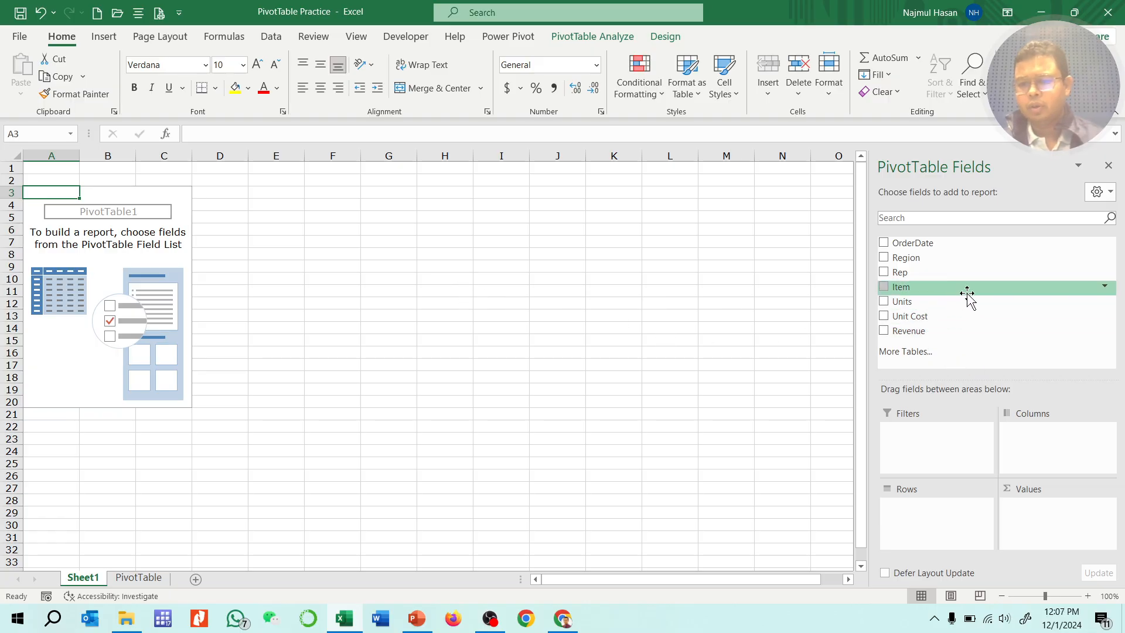
{"action": "left_click_drag", "start_coordinate": [919, 337], "coordinate": [1051, 533]}
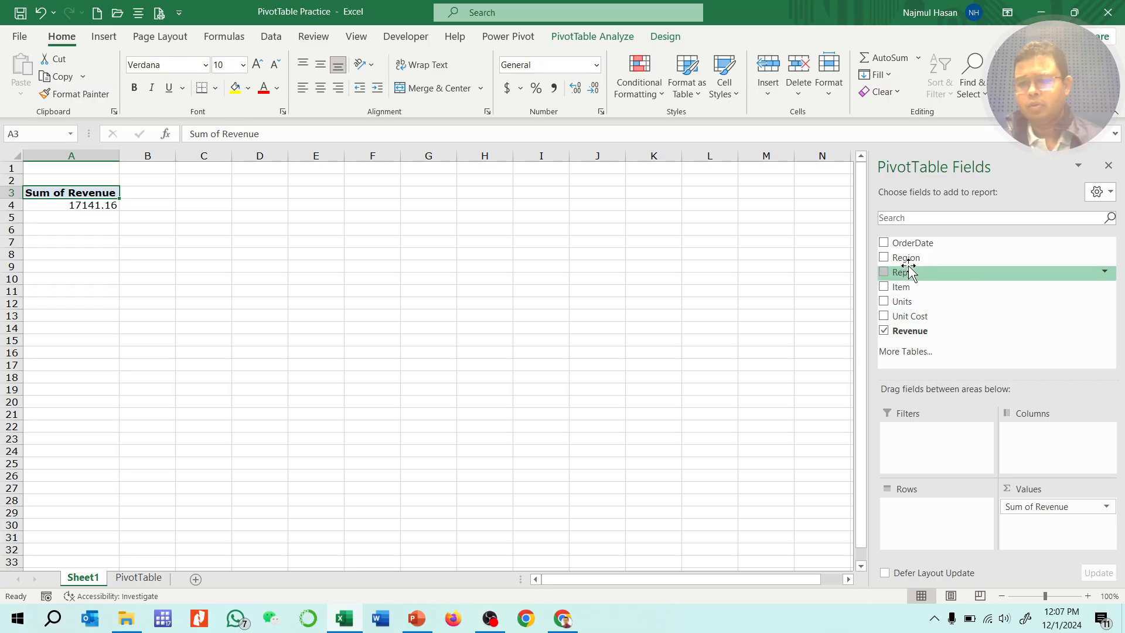
{"action": "left_click_drag", "start_coordinate": [907, 259], "coordinate": [940, 529]}
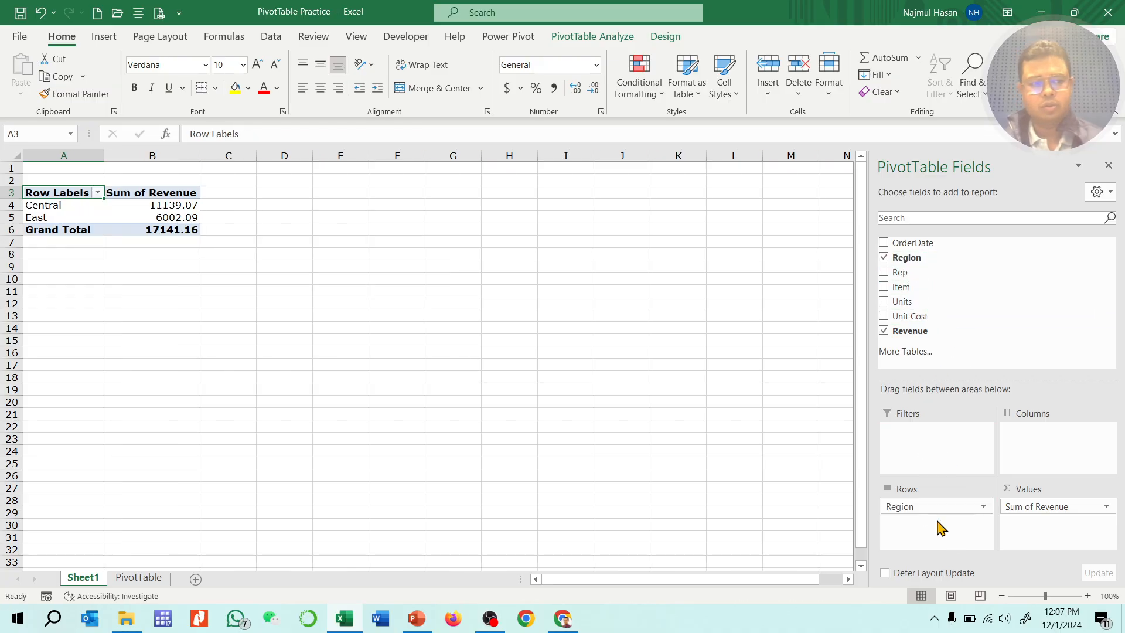
Highlight the East region's revenue cell in the pivot table with yellow fill
{"action": "left_click_drag", "start_coordinate": [39, 218], "coordinate": [152, 219]}
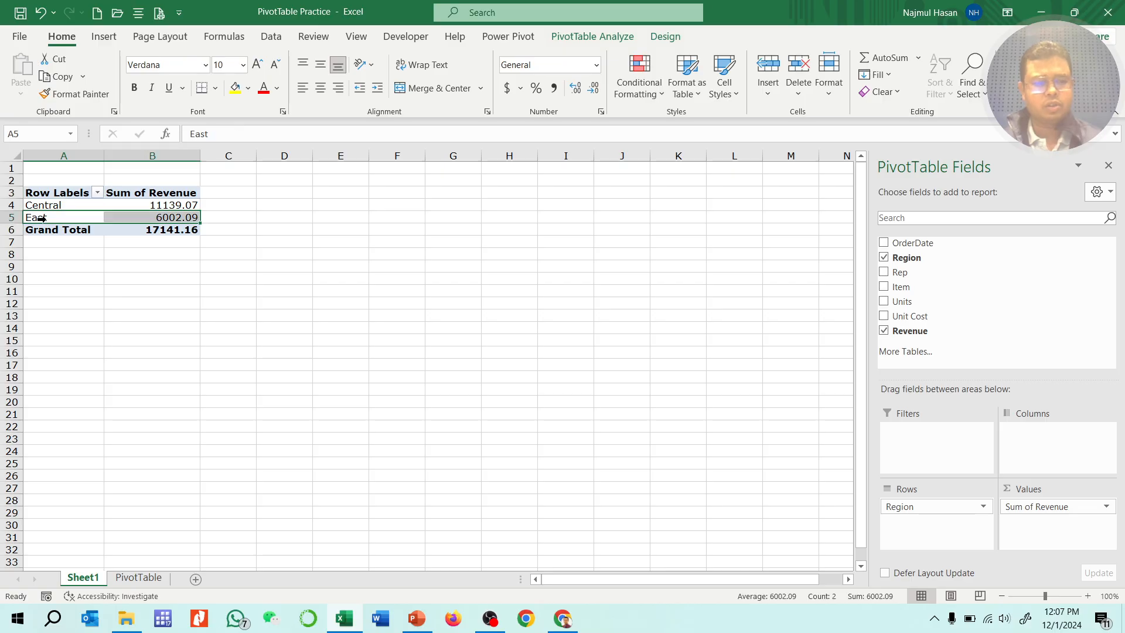
{"action": "left_click", "coordinate": [176, 218]}
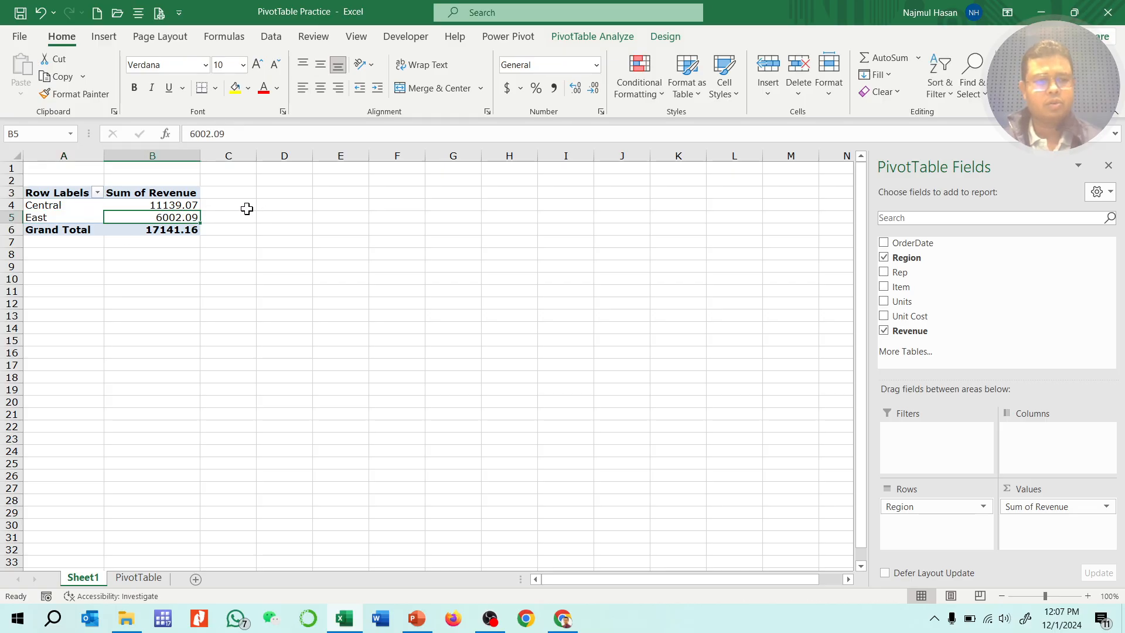
{"action": "left_click", "coordinate": [235, 87]}
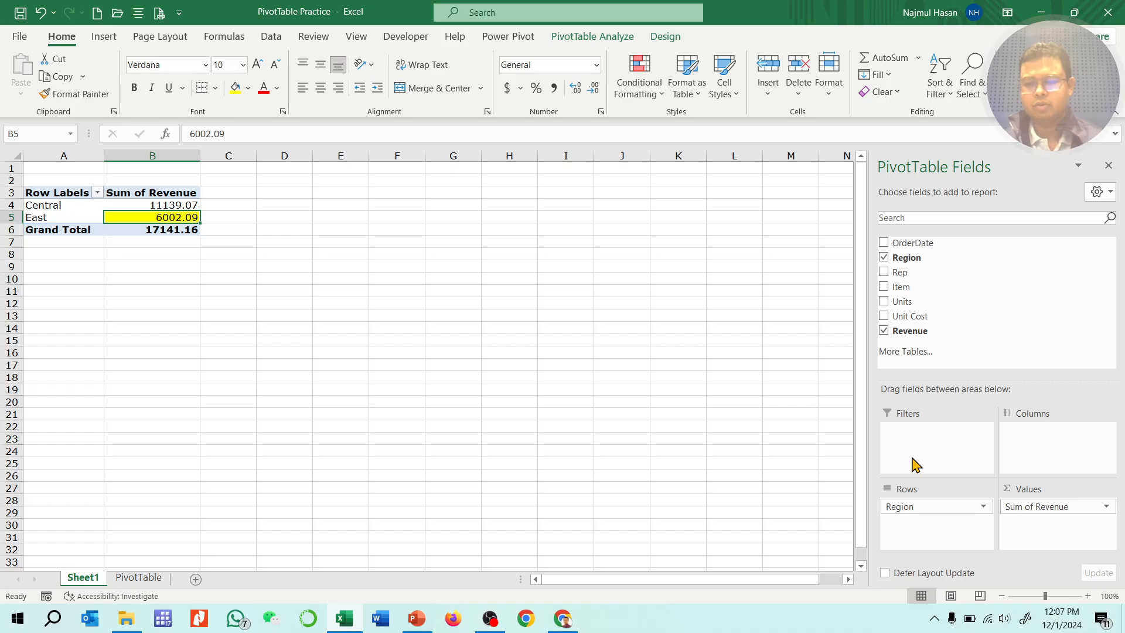
Check the Q-2 question on the PivotTable sheet and add the Item field to the Columns area of the pivot table on Sheet1
{"action": "left_click", "coordinate": [139, 577]}
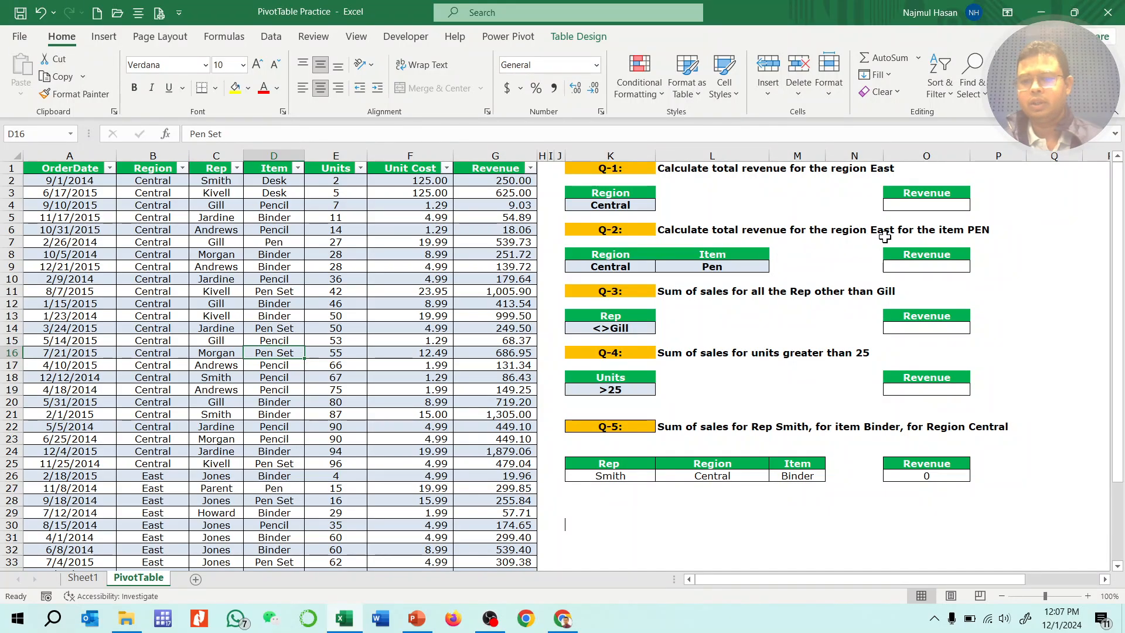
{"action": "left_click", "coordinate": [81, 577]}
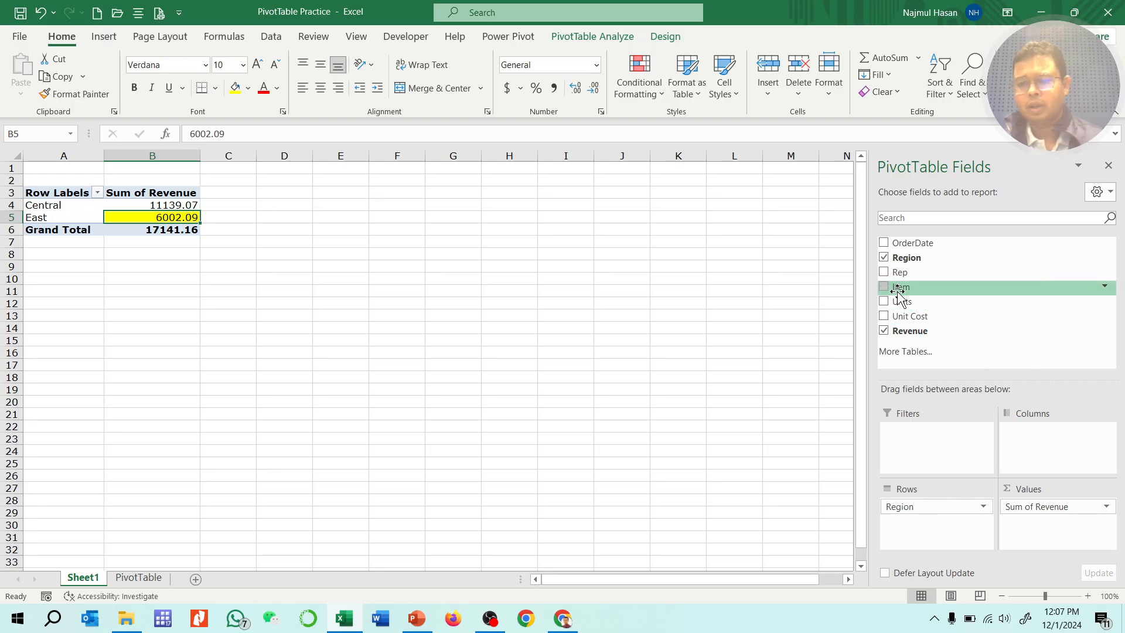
{"action": "left_click_drag", "start_coordinate": [903, 298], "coordinate": [1053, 454]}
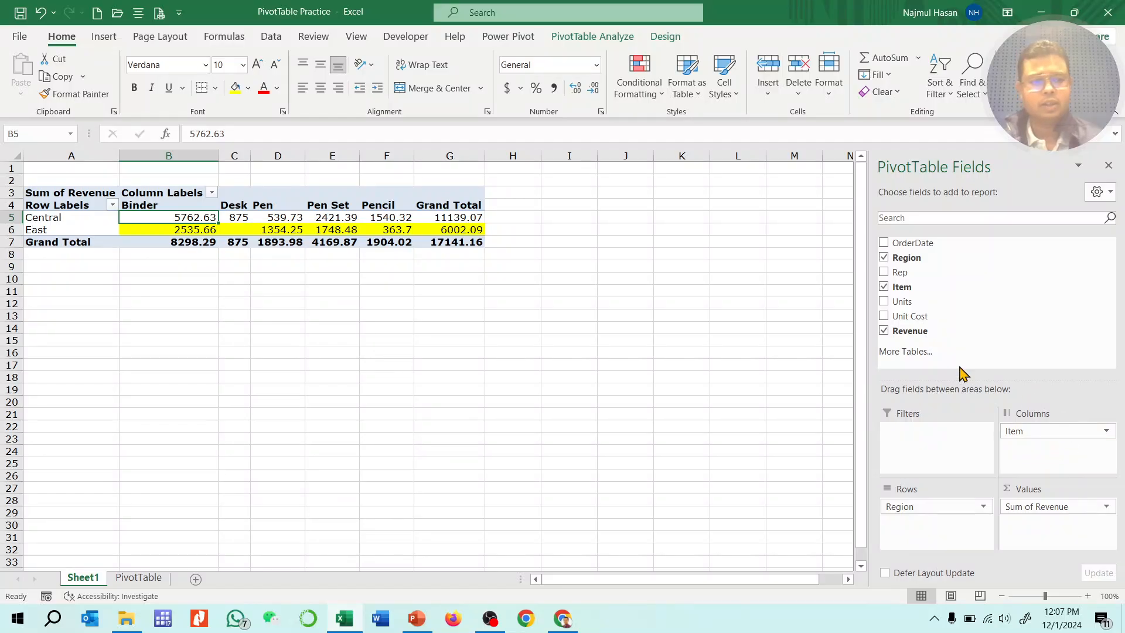
Recheck the Q-2 criteria on the PivotTable sheet and highlight the East region's Pen revenue cell on Sheet1 with light green fill
{"action": "left_click", "coordinate": [138, 577]}
{"action": "left_click", "coordinate": [879, 234]}
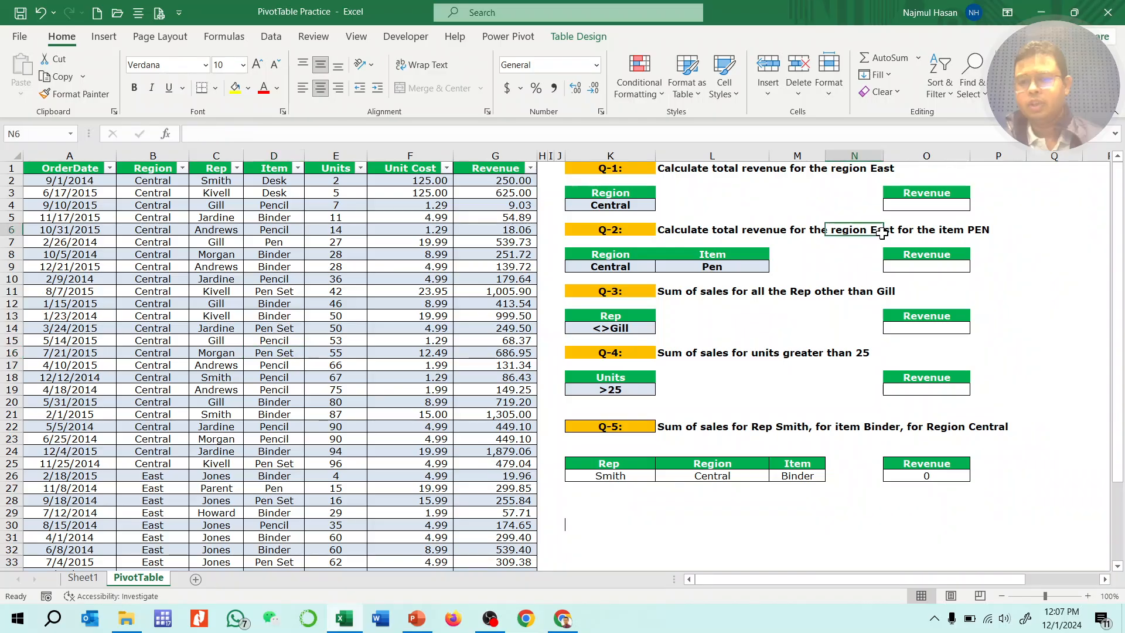
{"action": "left_click", "coordinate": [988, 229]}
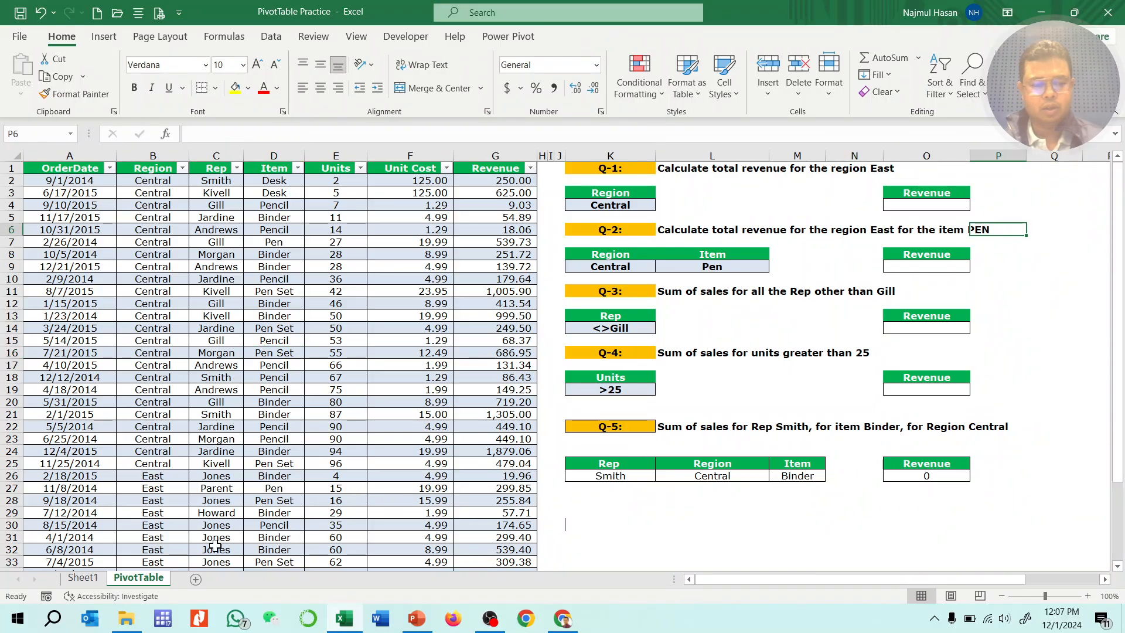
{"action": "left_click", "coordinate": [85, 578]}
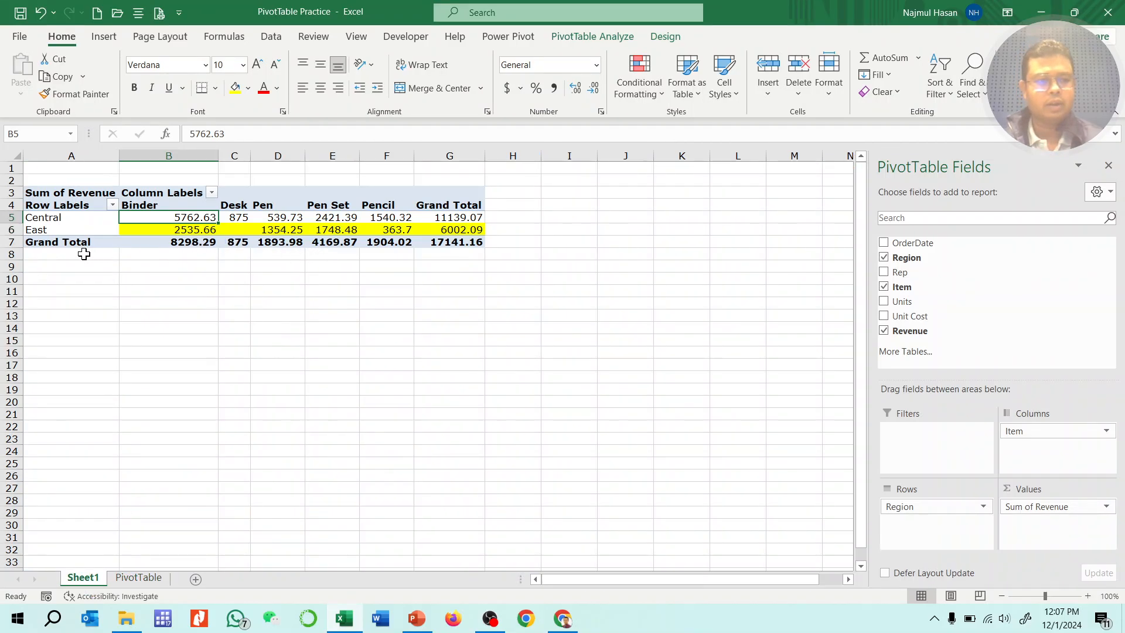
{"action": "left_click", "coordinate": [12, 230]}
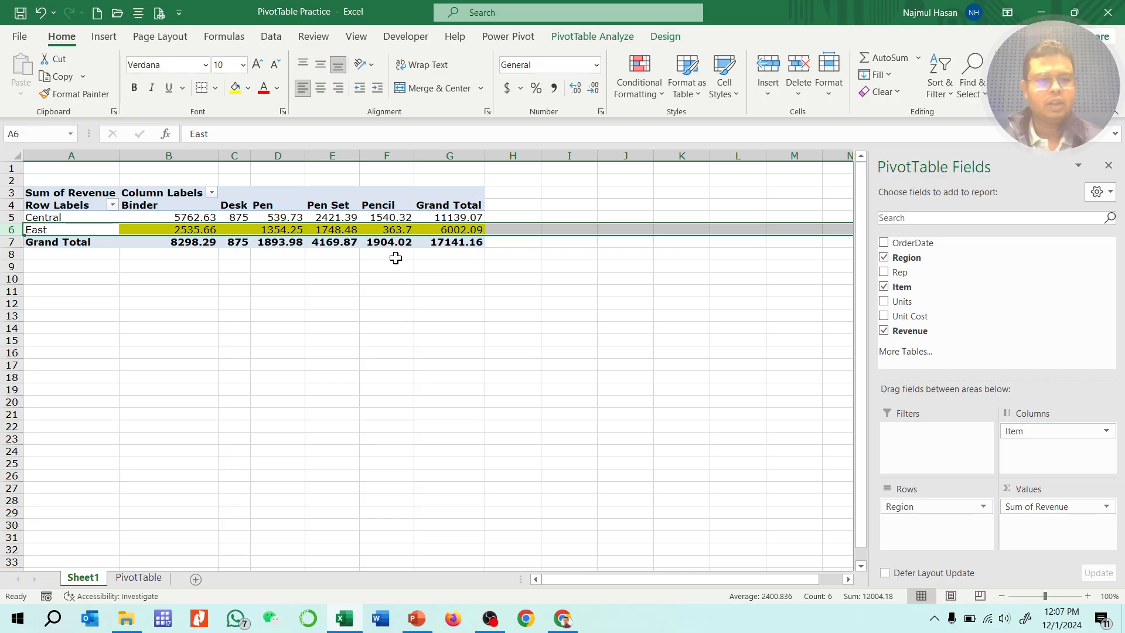
{"action": "left_click", "coordinate": [279, 228]}
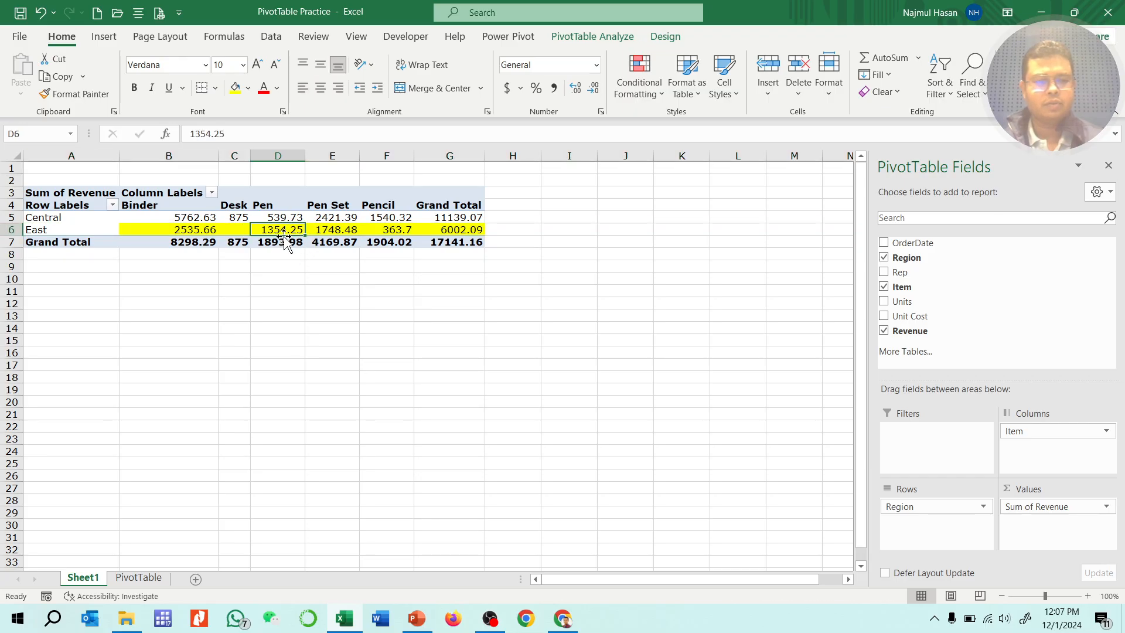
{"action": "left_click", "coordinate": [248, 87]}
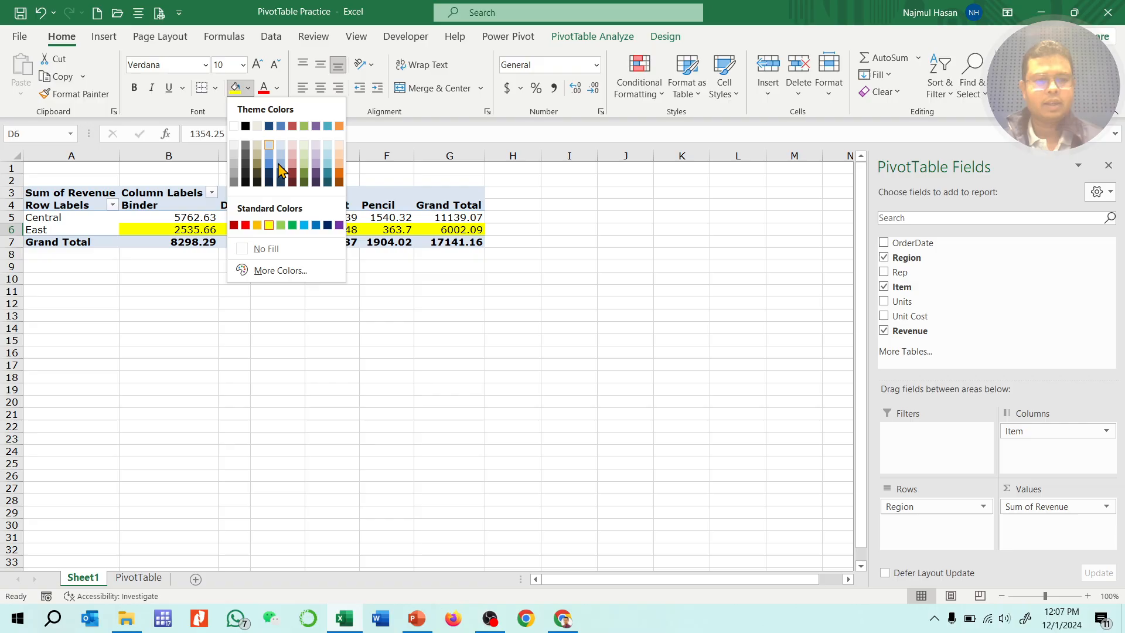
{"action": "left_click", "coordinate": [279, 225]}
{"action": "left_click", "coordinate": [328, 352]}
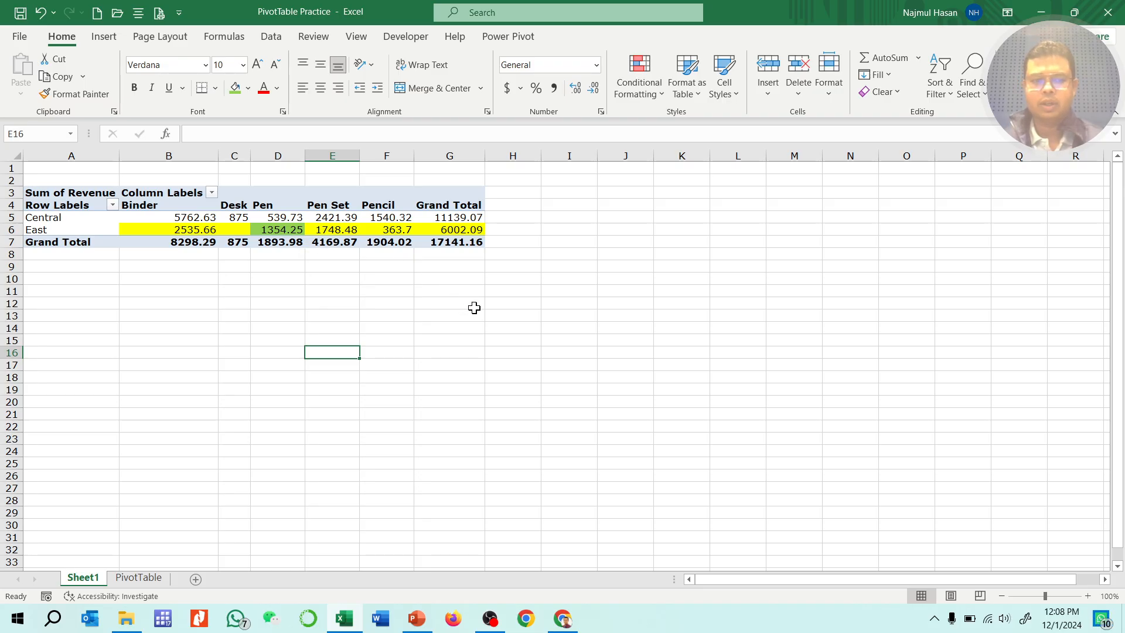
{"action": "left_click", "coordinate": [286, 230]}
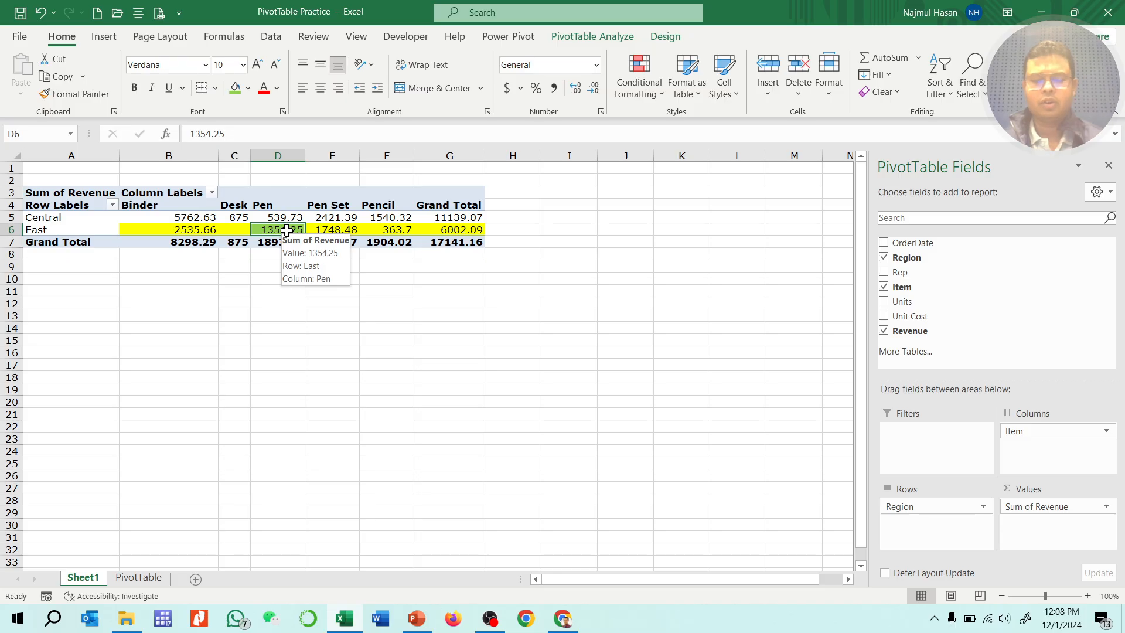